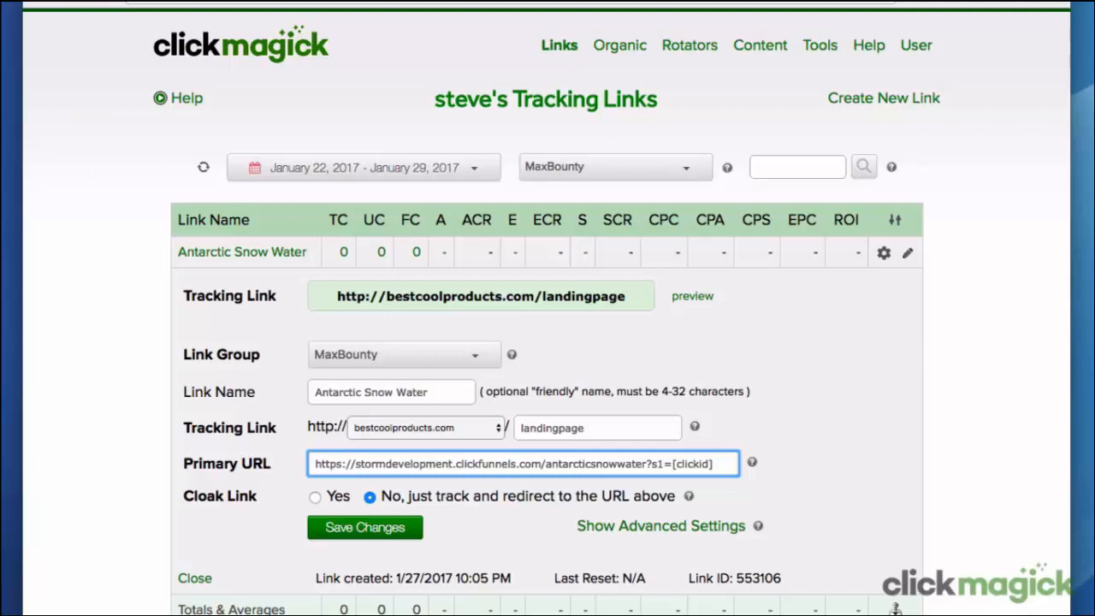
# Save the changes to the Antarctic Snow Water tracking link.
pyautogui.click(383, 539)
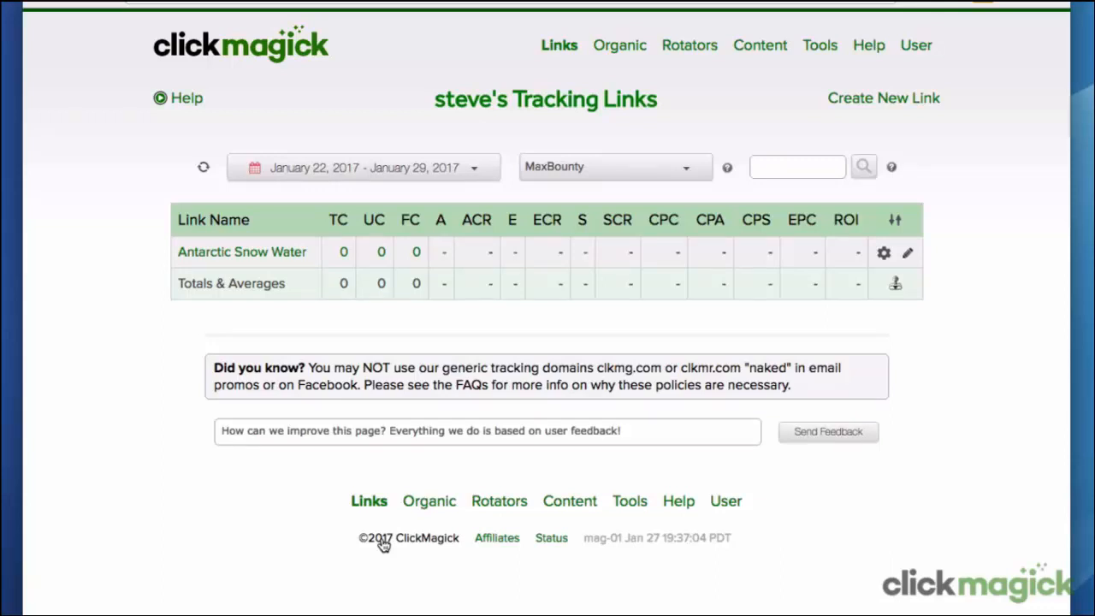
# Open the ClickMagick FAQs and search them for "javascript".
pyautogui.click(870, 48)
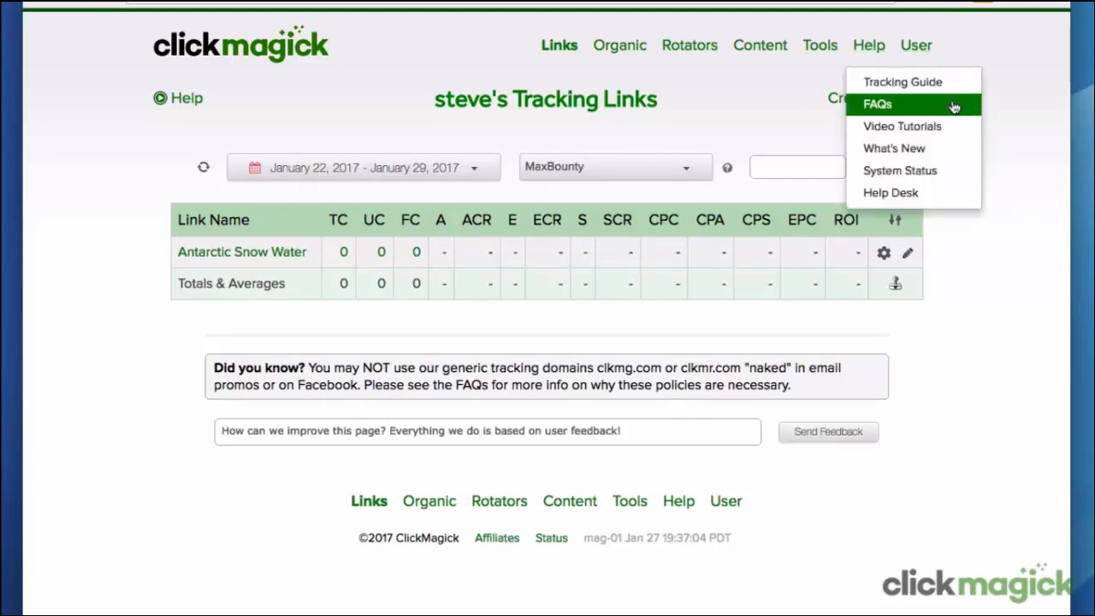
pyautogui.click(954, 106)
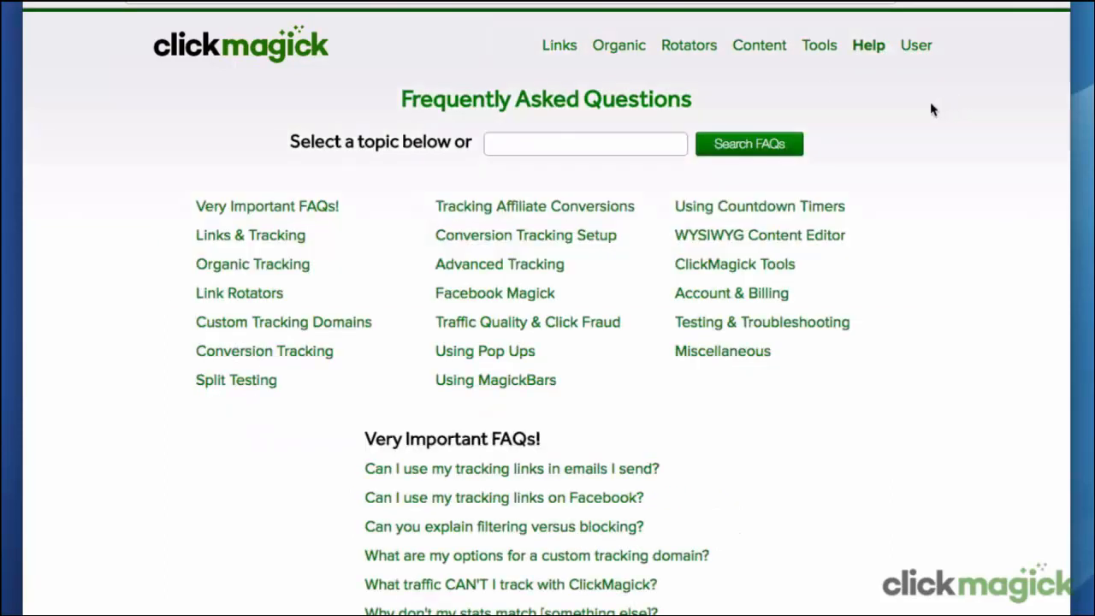
pyautogui.click(562, 143)
pyautogui.write('jav')
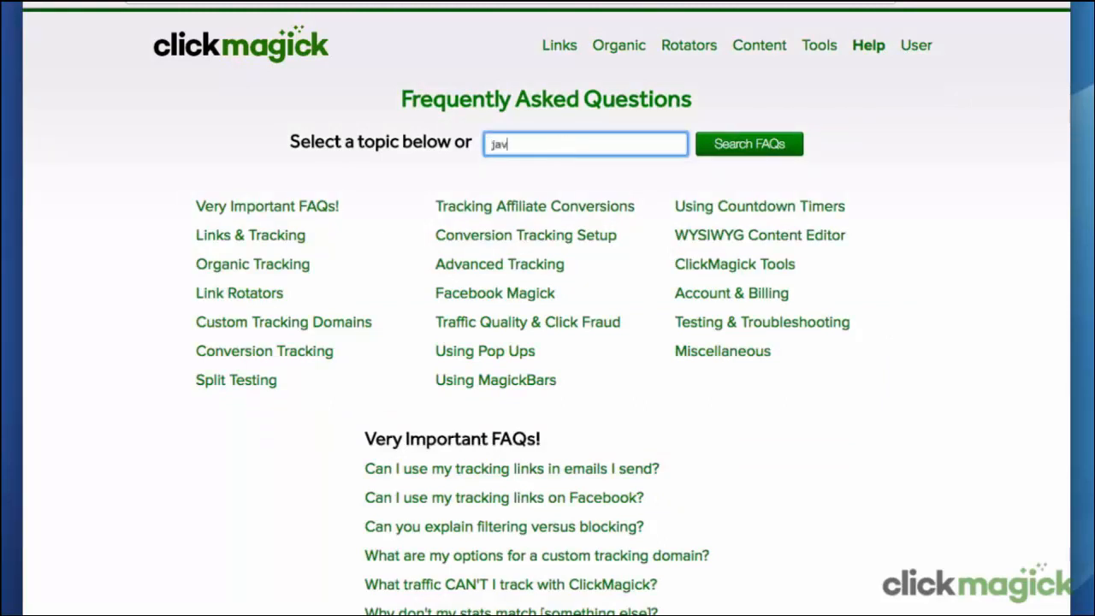
pyautogui.write('ascript')
pyautogui.click(746, 152)
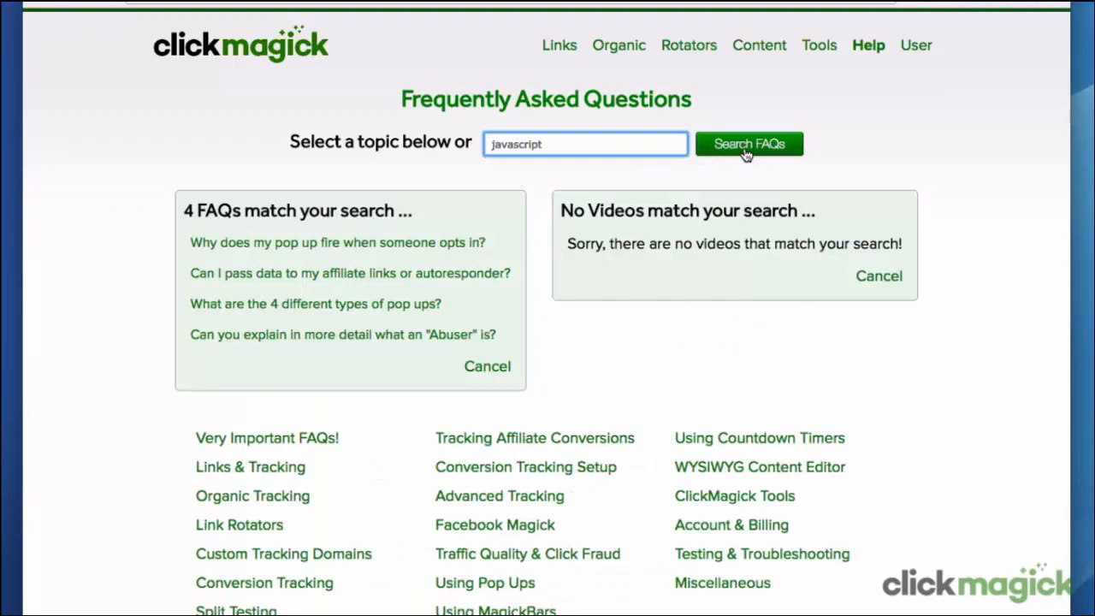
# Open the FAQ on passing data to affiliate links or autoresponders and read where Step 1's script belongs relative to the </body> tag.
pyautogui.click(365, 274)
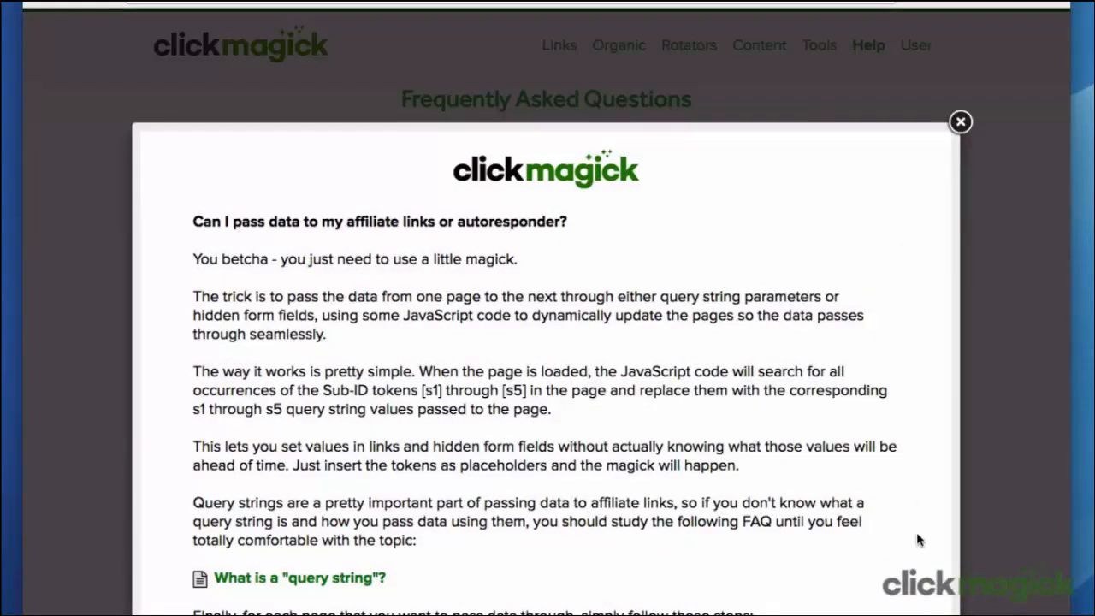
pyautogui.scroll(-5, 917, 540)
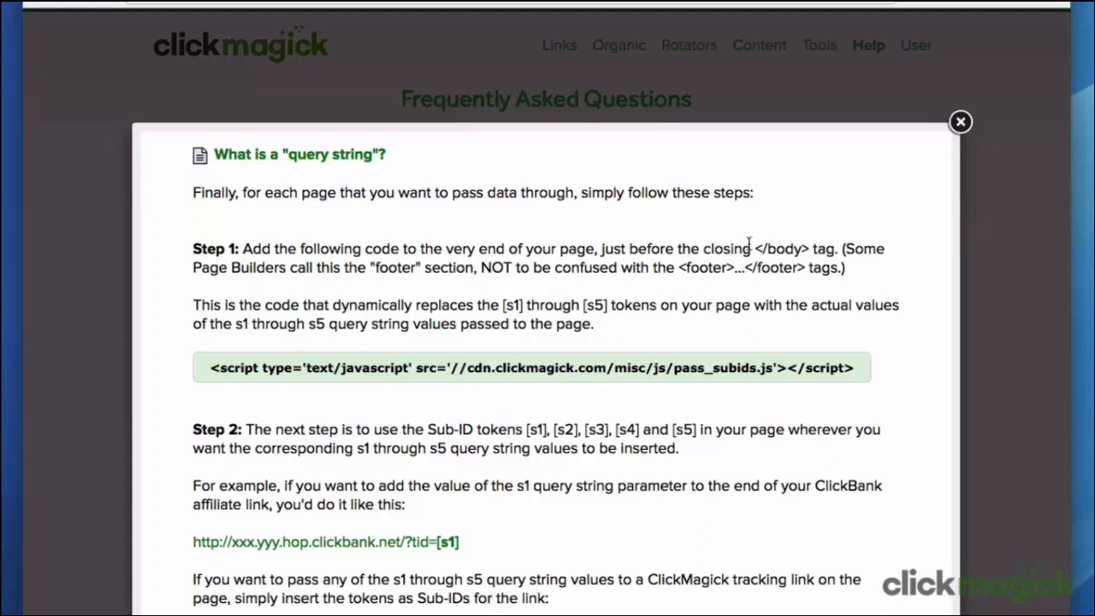
pyautogui.moveTo(752, 248); pyautogui.dragTo(807, 244)
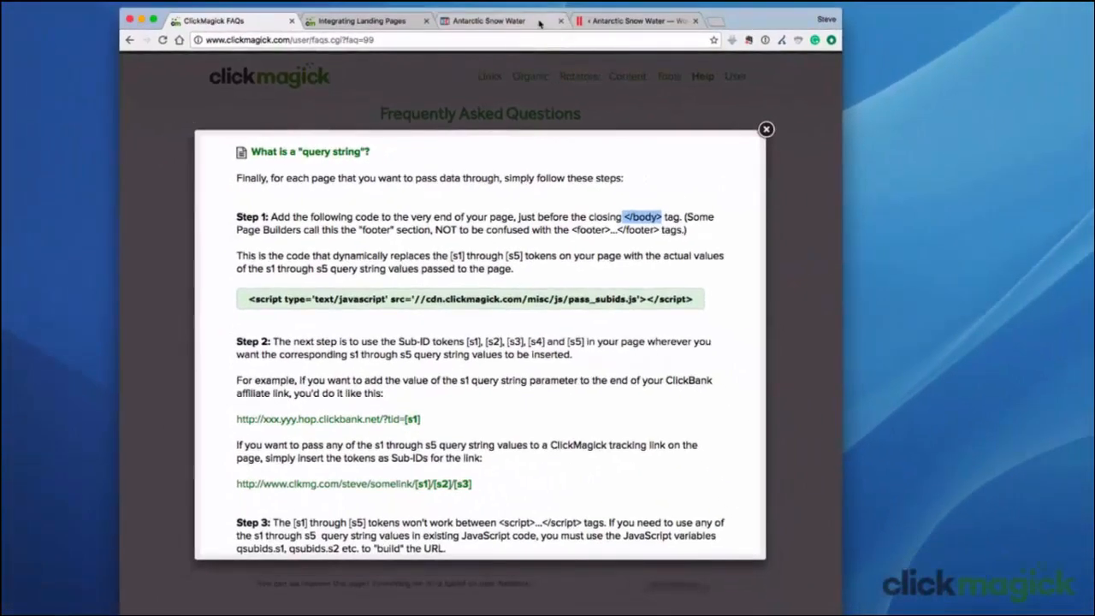
# Switch to the ClickFunnels page editor and inspect the end of the "GET ANTARCTIC SNOW WATER TODAY!" button's URL.
pyautogui.click(539, 23)
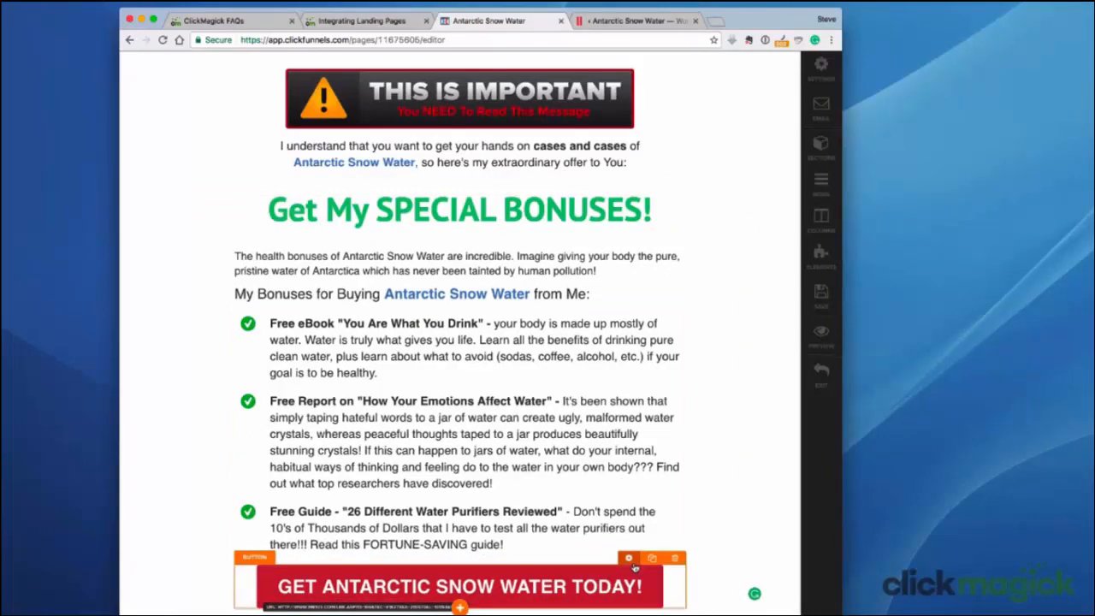
pyautogui.click(629, 559)
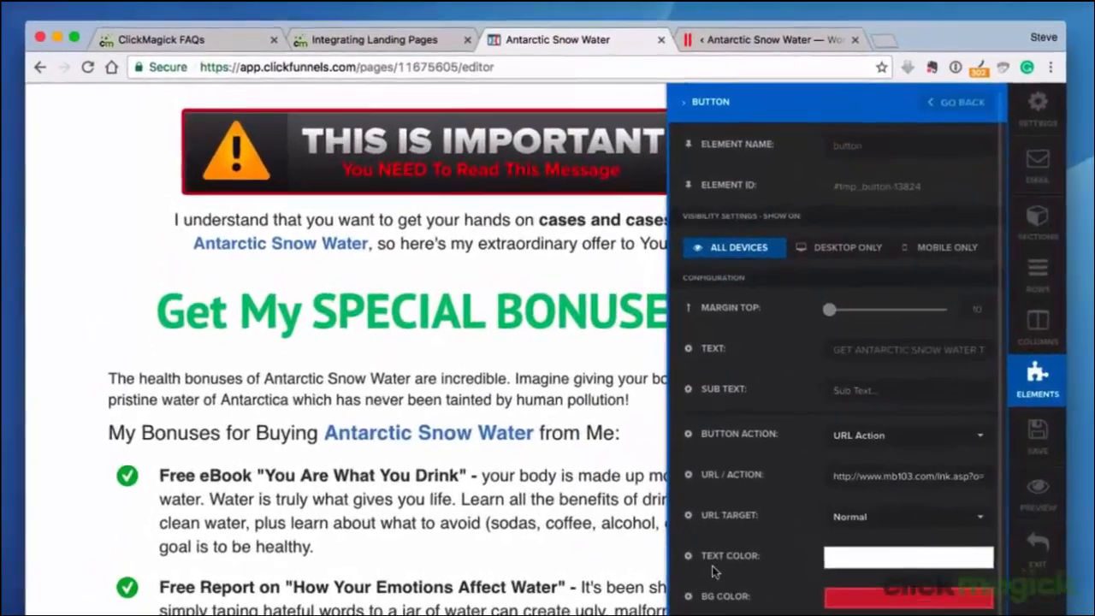
pyautogui.moveTo(828, 481); pyautogui.dragTo(1033, 471)
pyautogui.click(970, 482)
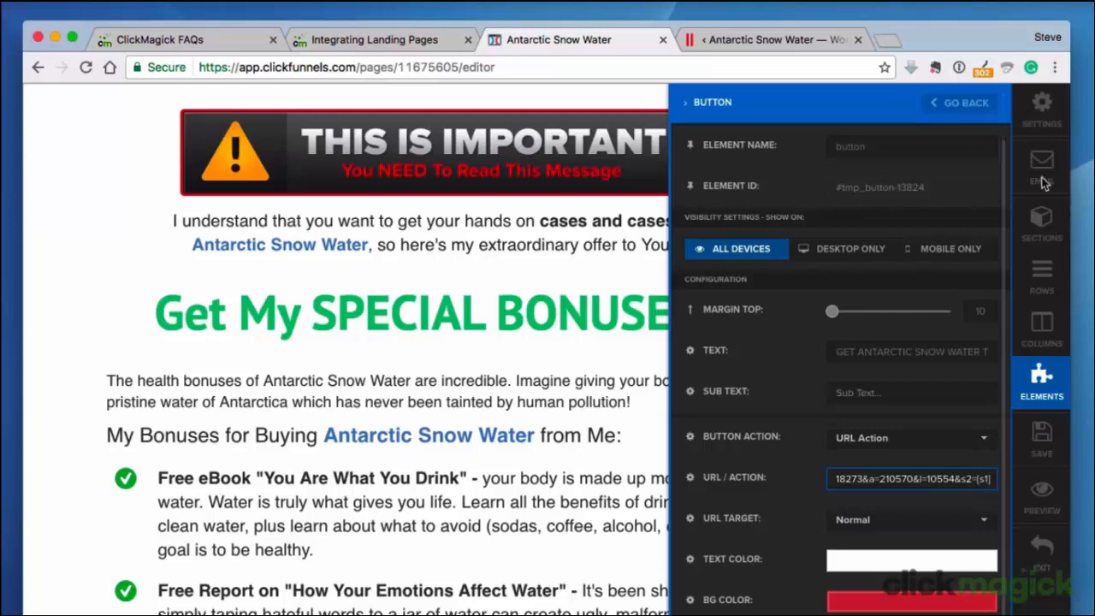
# Open the page's tracking code settings, and copy the pass_subids.js script from Step 1 of the ClickMagick FAQ.
pyautogui.click(1056, 111)
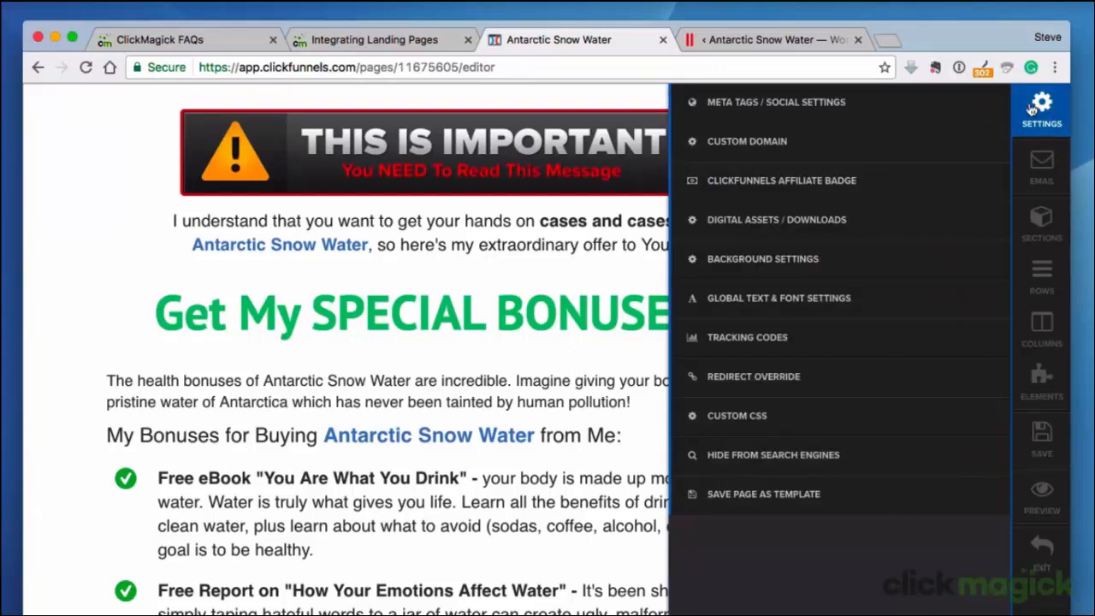
pyautogui.click(961, 350)
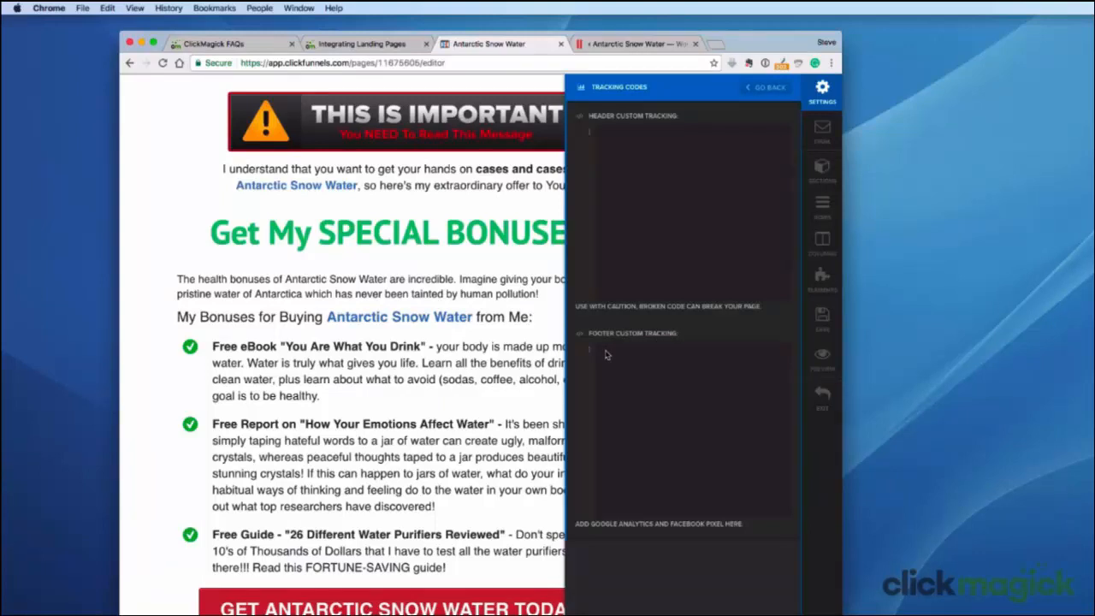
pyautogui.click(250, 49)
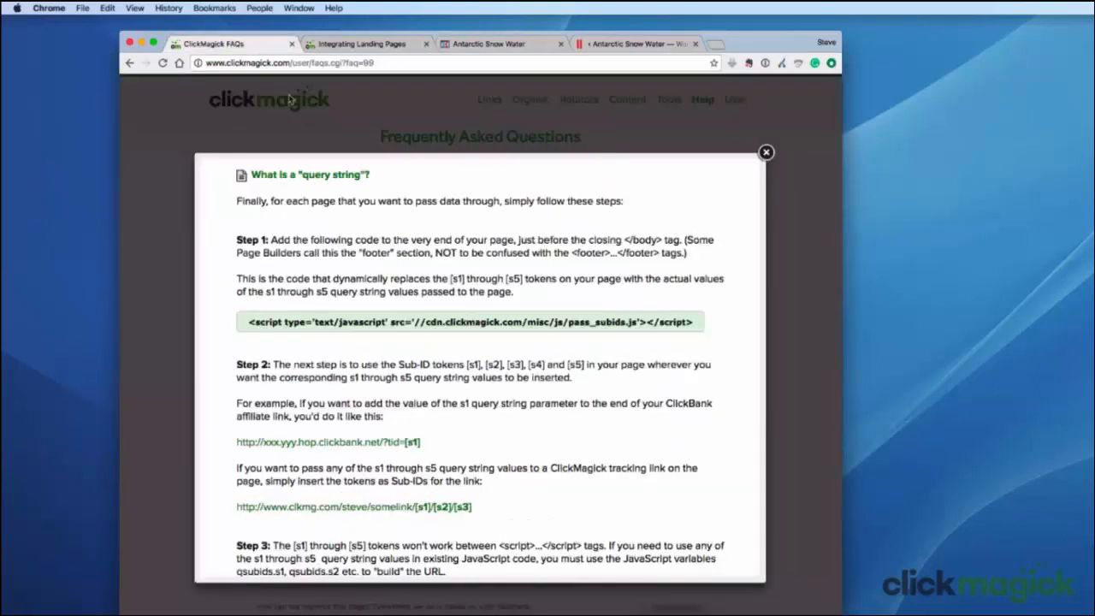
pyautogui.click(476, 326)
pyautogui.rightClick(477, 327)
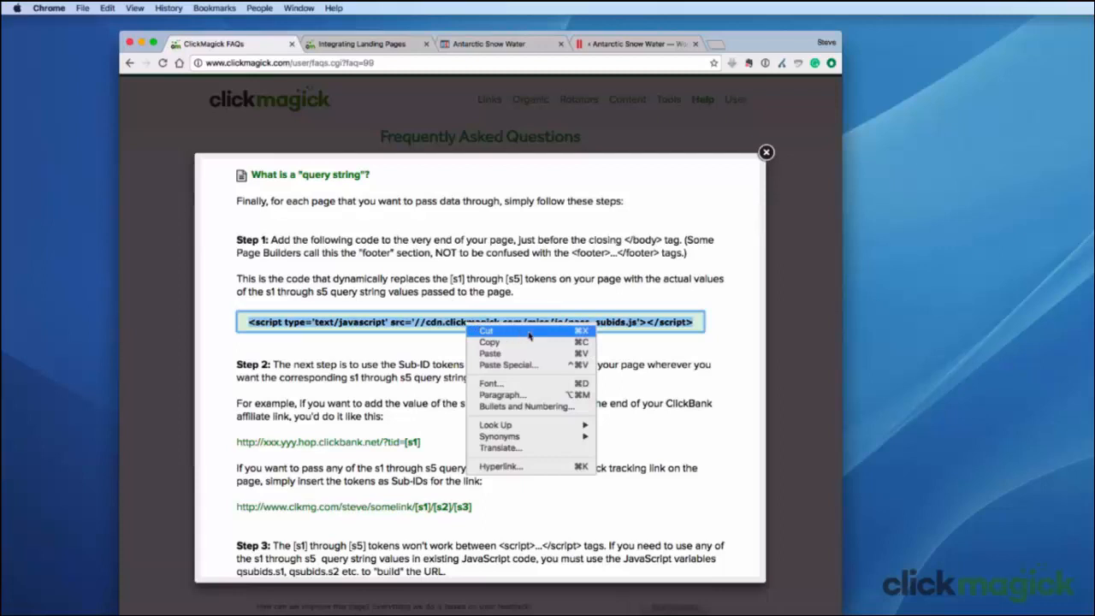
pyautogui.click(528, 342)
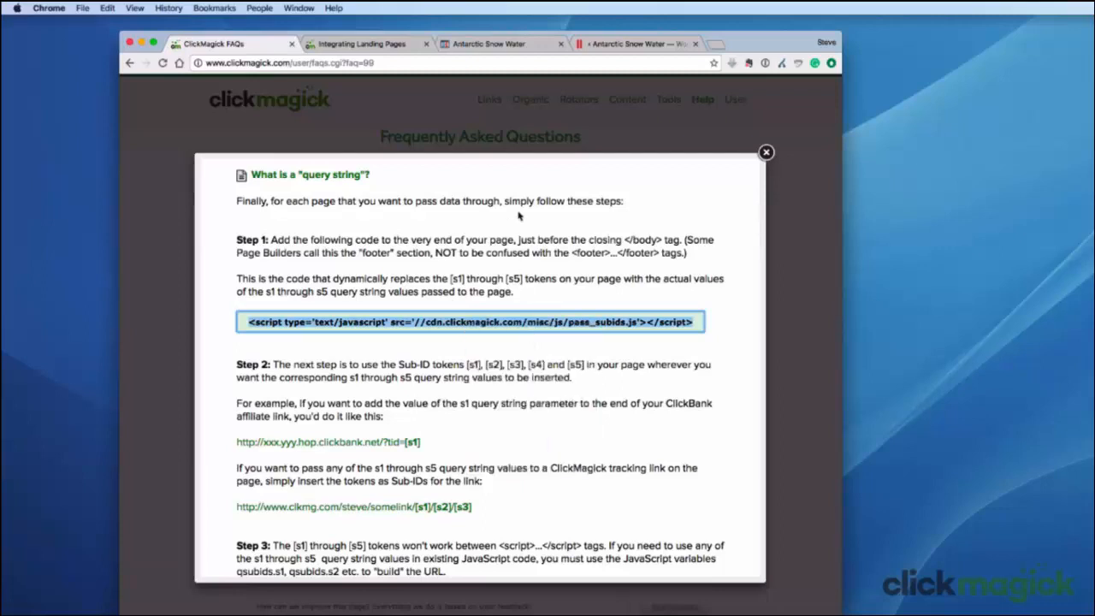
# Paste the pass_subids.js script into the ClickFunnels page's footer custom tracking code and save the page.
pyautogui.click(504, 47)
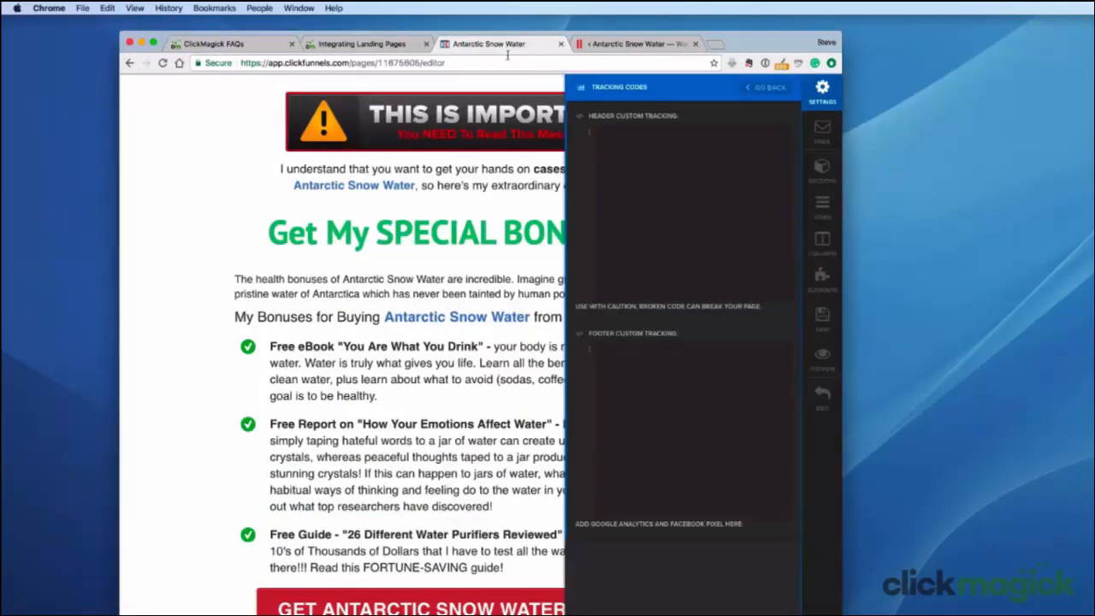
pyautogui.rightClick(632, 354)
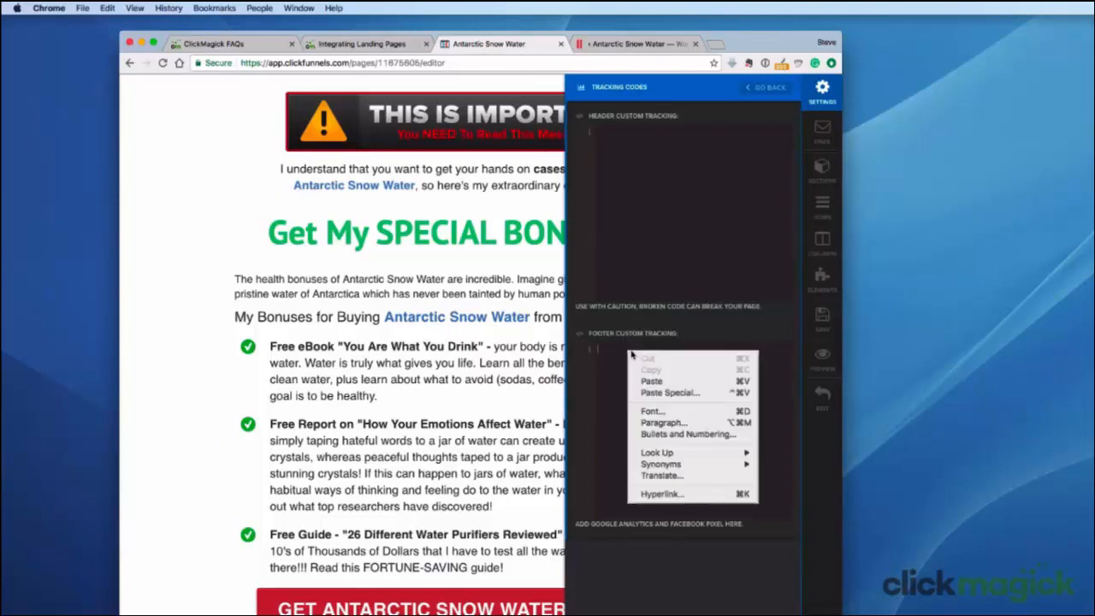
pyautogui.click(691, 382)
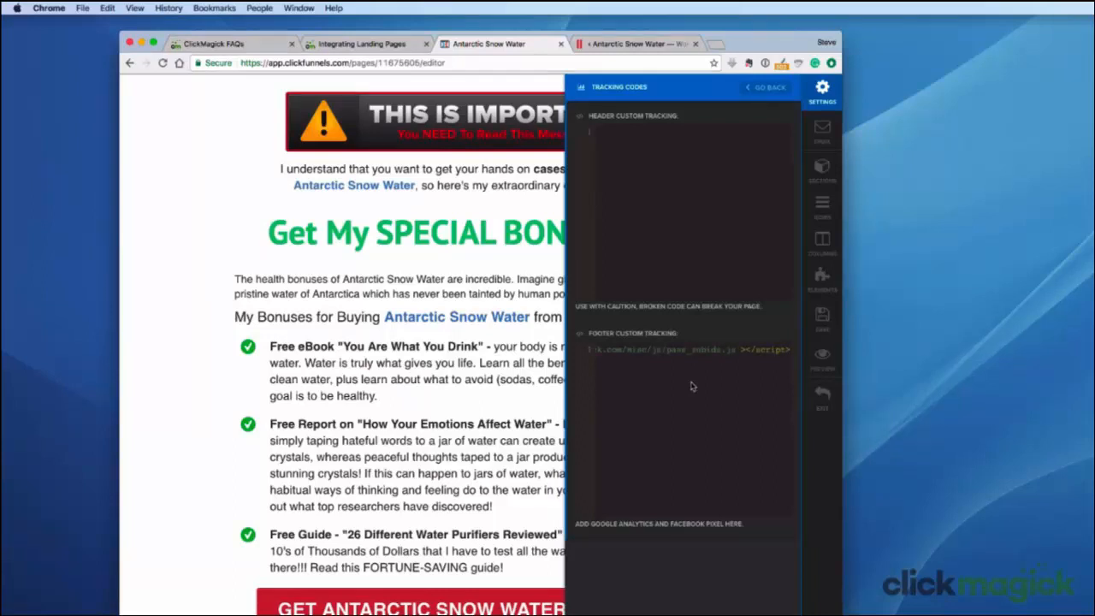
pyautogui.click(821, 315)
# Copy the Antarctic Snow Water tracking link from ClickMagick and load it in a new browser tab.
pyautogui.click(250, 47)
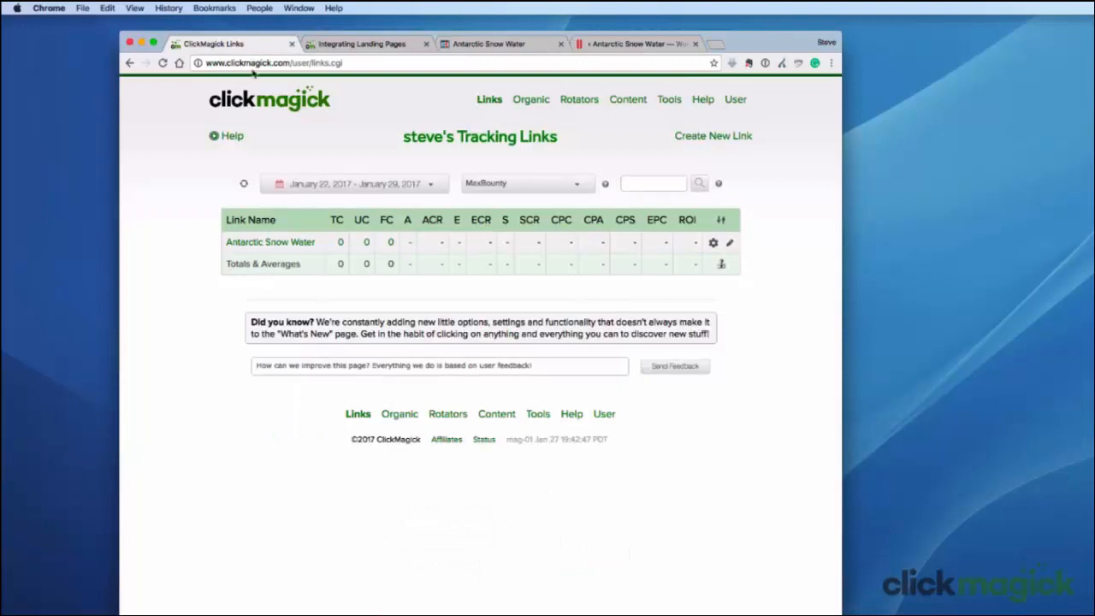
pyautogui.click(274, 243)
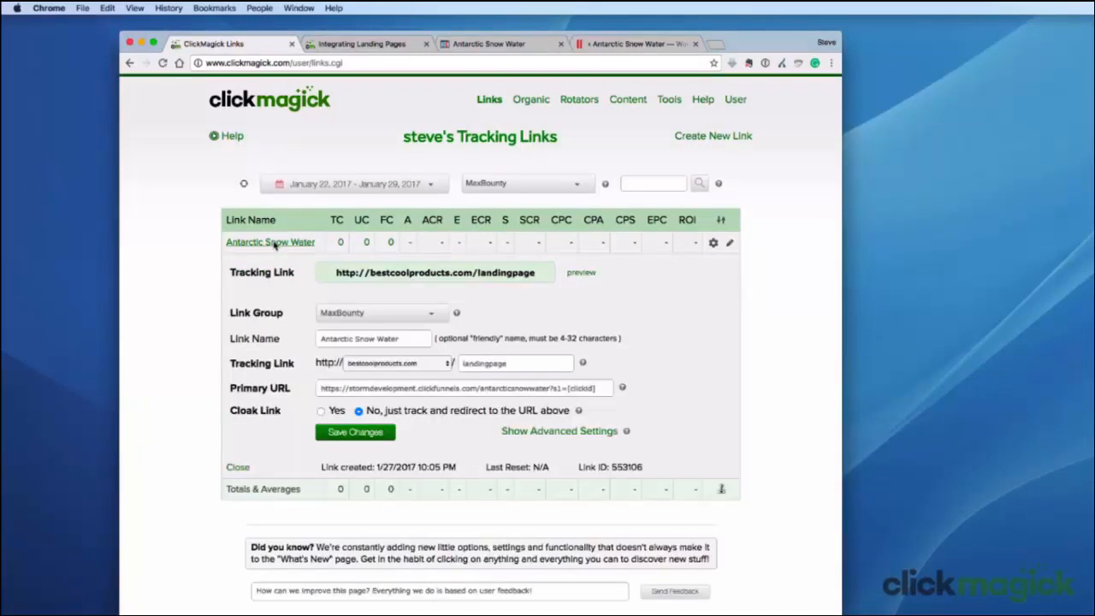
pyautogui.rightClick(430, 273)
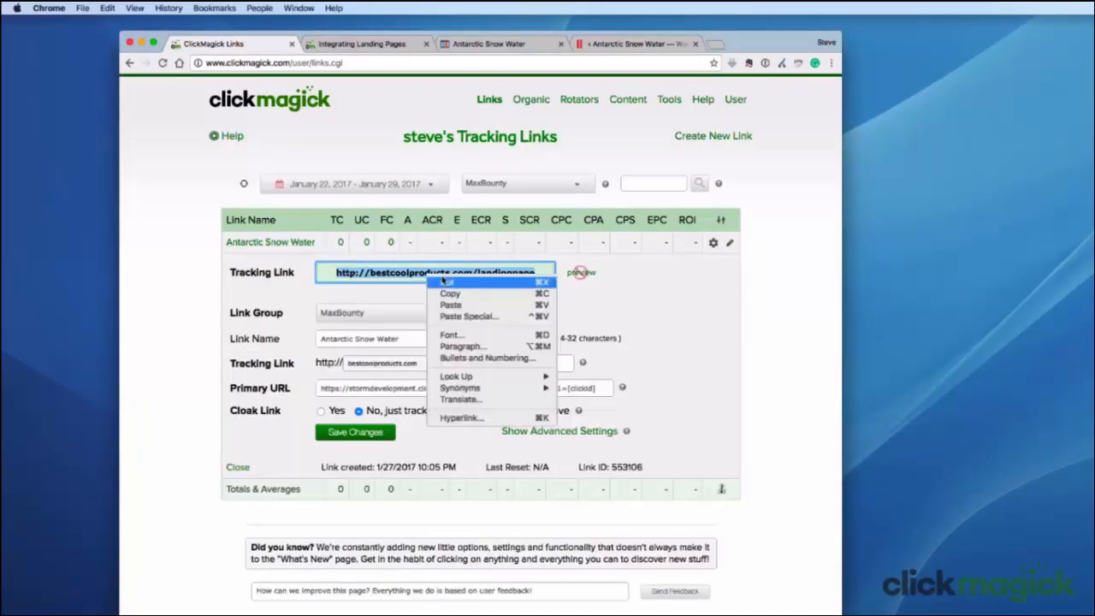
pyautogui.click(489, 296)
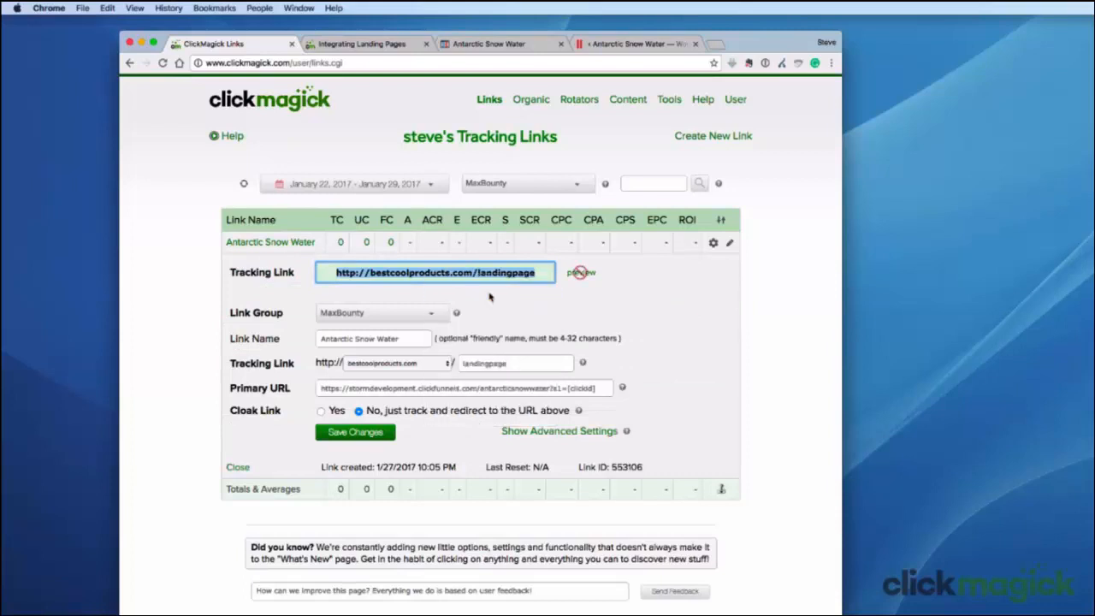
pyautogui.click(718, 45)
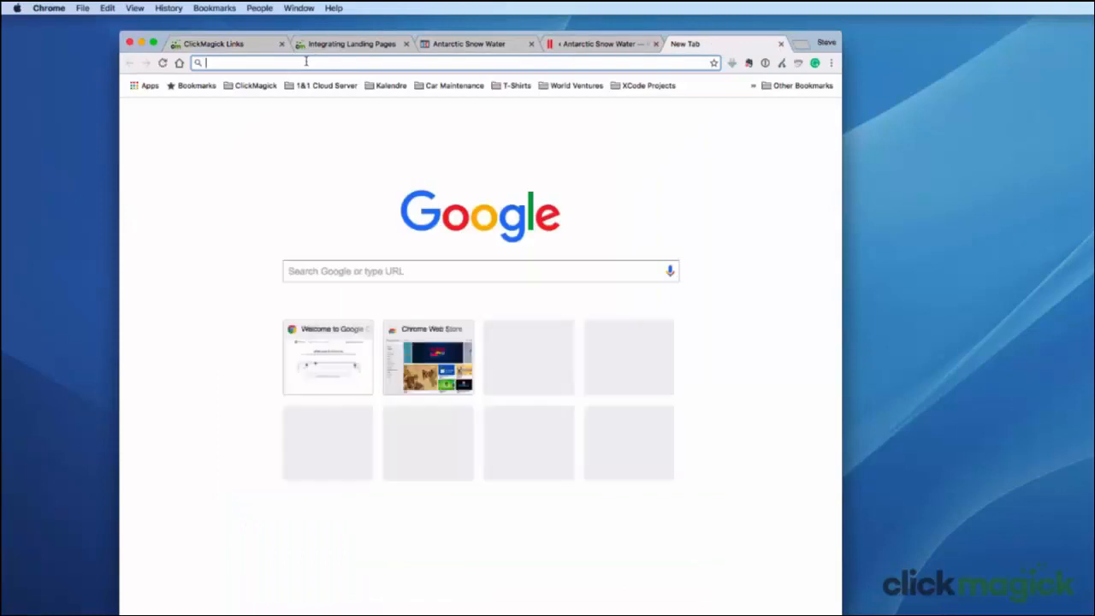
pyautogui.rightClick(306, 64)
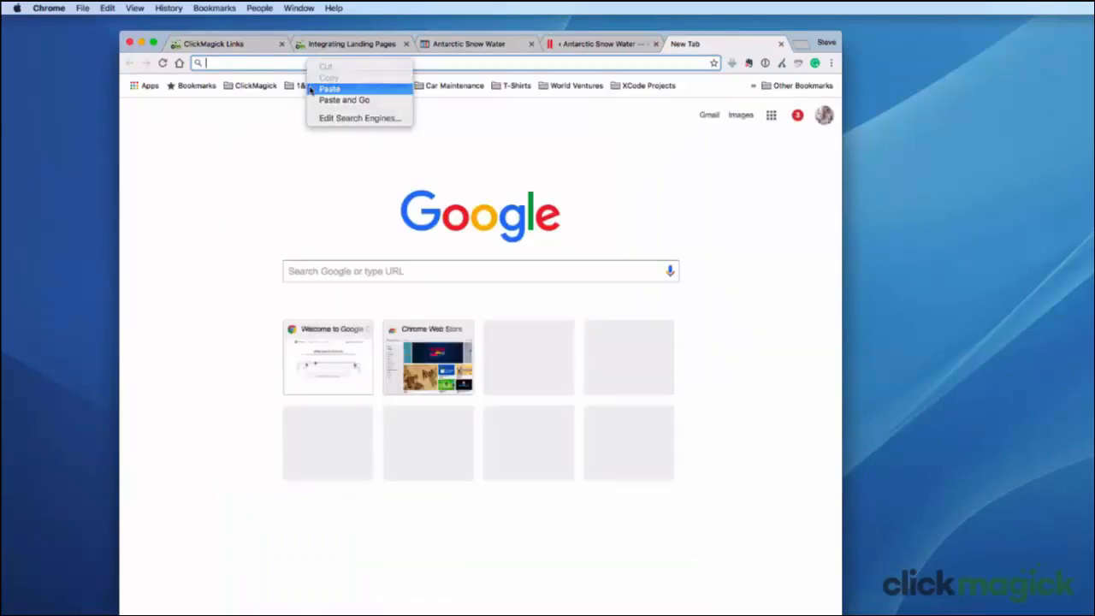
pyautogui.click(310, 87)
pyautogui.press('Return')
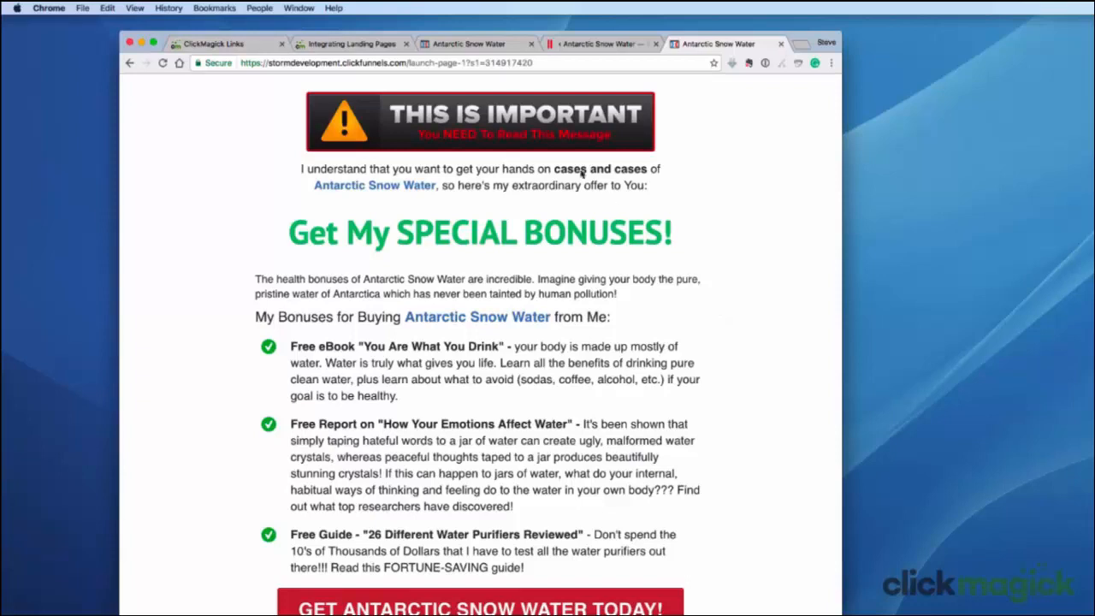
# Examine the s1 parameter in the landing page's address and the last URL in the Redirect Path chain.
pyautogui.click(468, 64)
pyautogui.moveTo(468, 65); pyautogui.dragTo(539, 77)
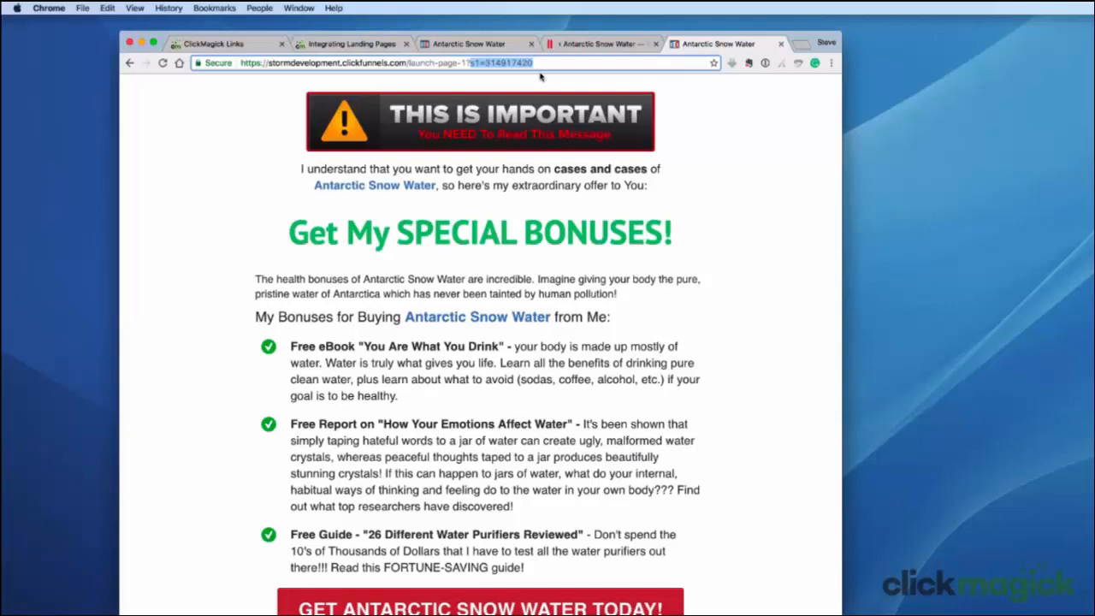
pyautogui.click(780, 63)
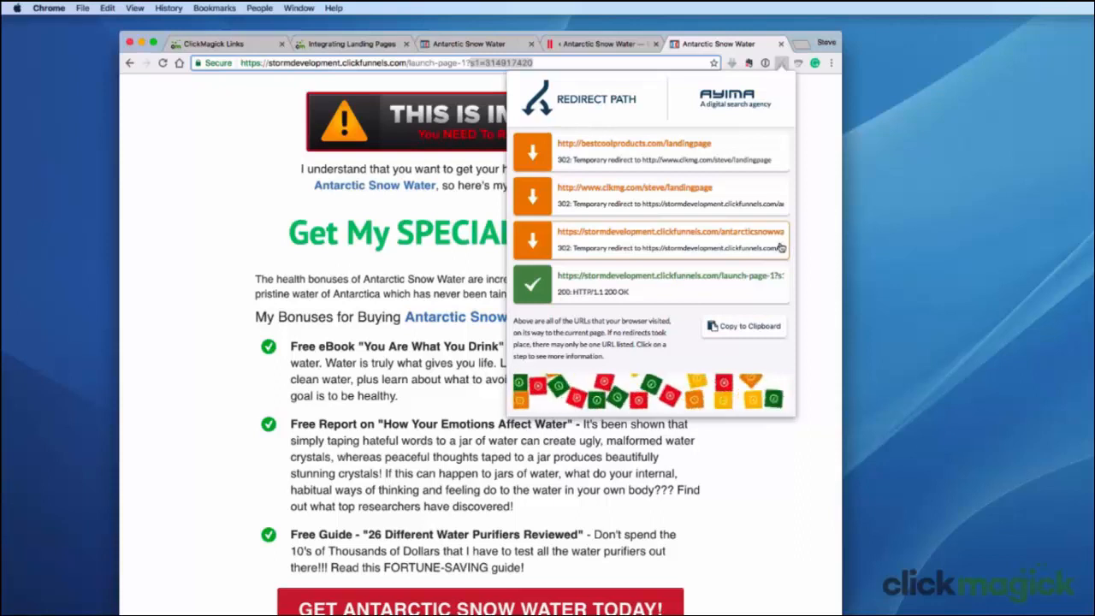
pyautogui.click(753, 281)
pyautogui.moveTo(581, 287); pyautogui.dragTo(643, 288)
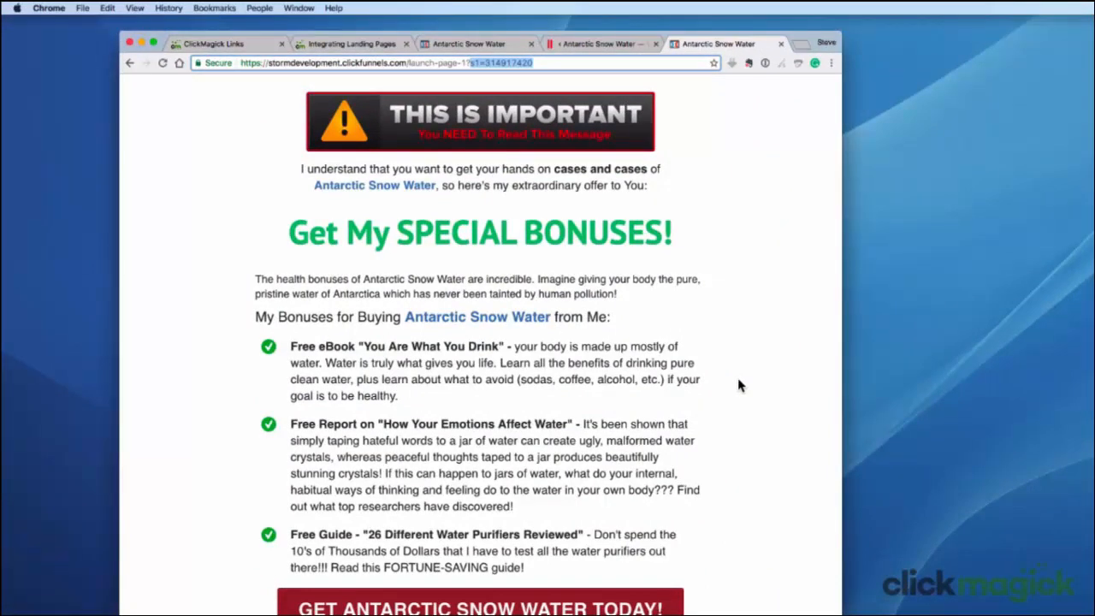
# Switch to the InstaBuilder page editor and inspect the end of the target link URL on the "GET ANTARCTIC SNOW WATER TODAY!" button.
pyautogui.click(604, 44)
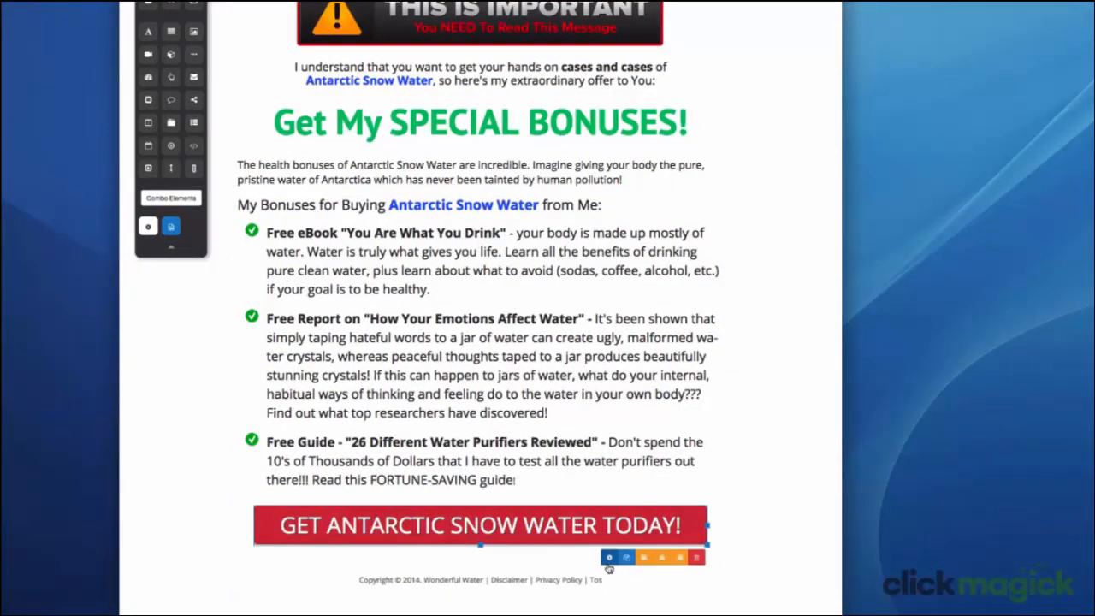
pyautogui.click(608, 558)
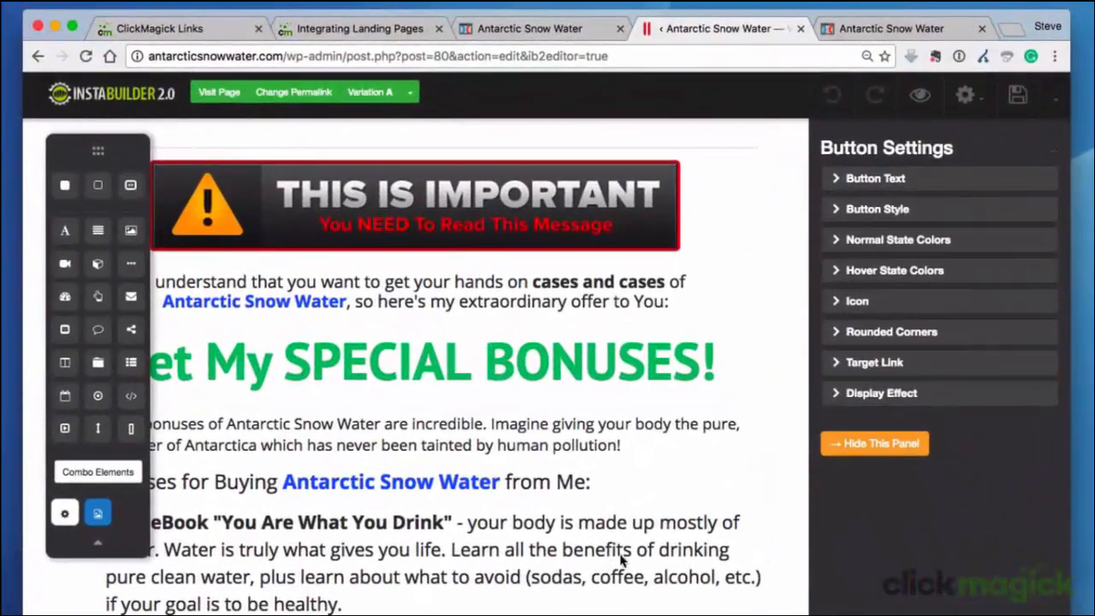
pyautogui.click(1002, 366)
pyautogui.moveTo(837, 289); pyautogui.dragTo(1058, 299)
pyautogui.click(1021, 292)
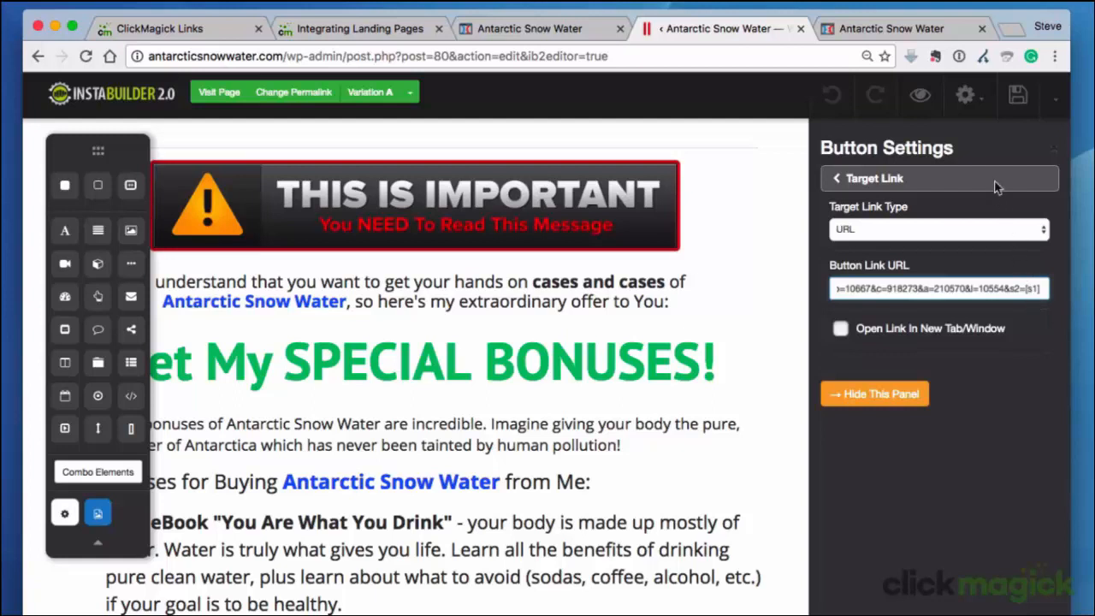
# Open the InstaBuilder page's Scripts/Codes settings and read the note about inserting JavaScript and CSS code.
pyautogui.click(973, 110)
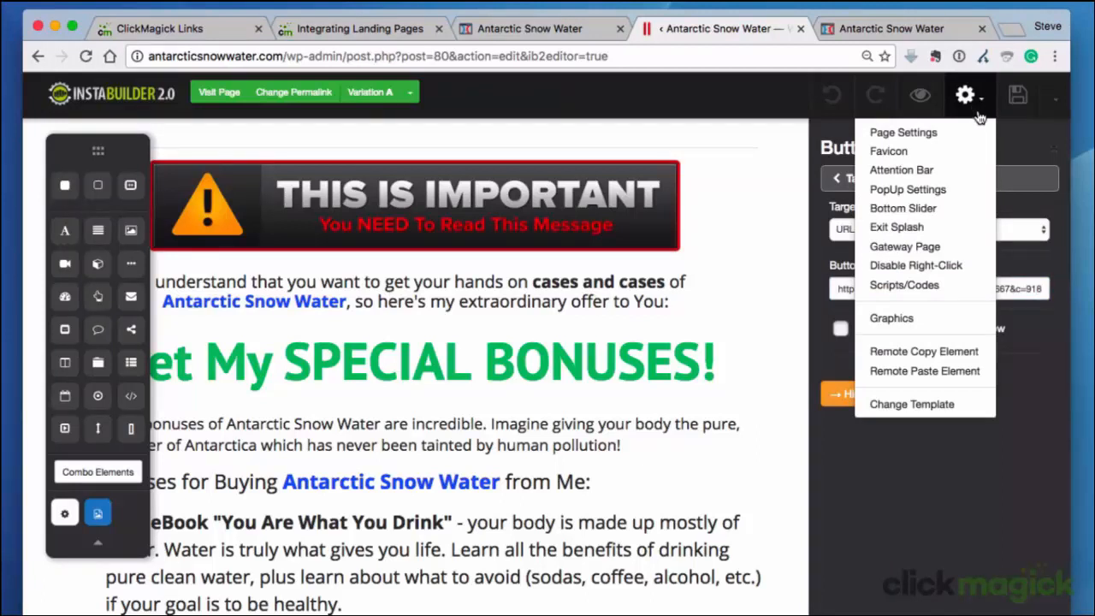
pyautogui.click(972, 292)
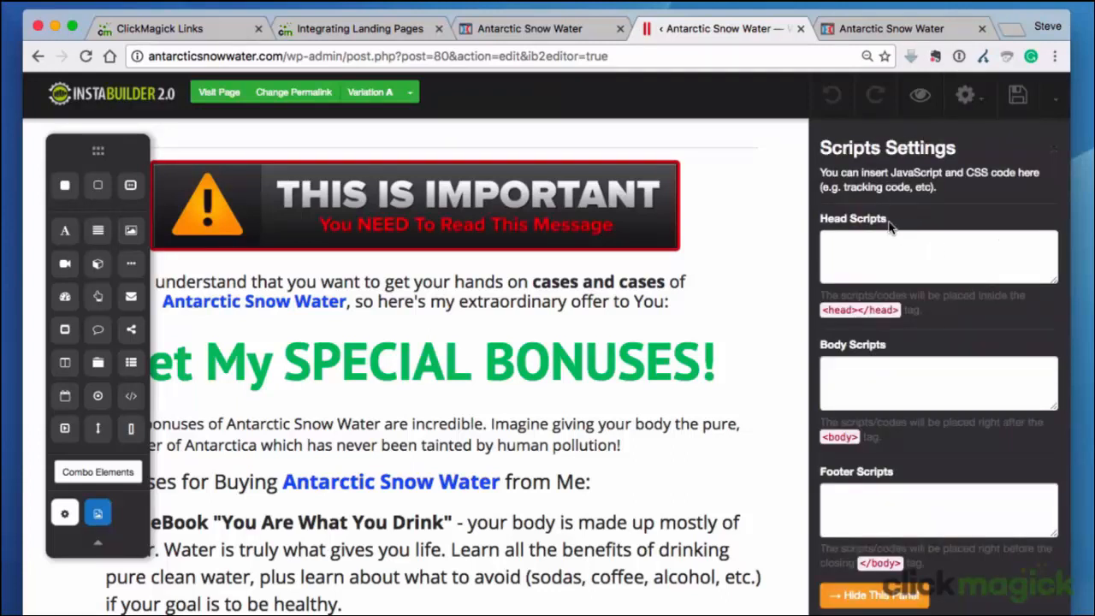
pyautogui.moveTo(819, 171); pyautogui.dragTo(1041, 170)
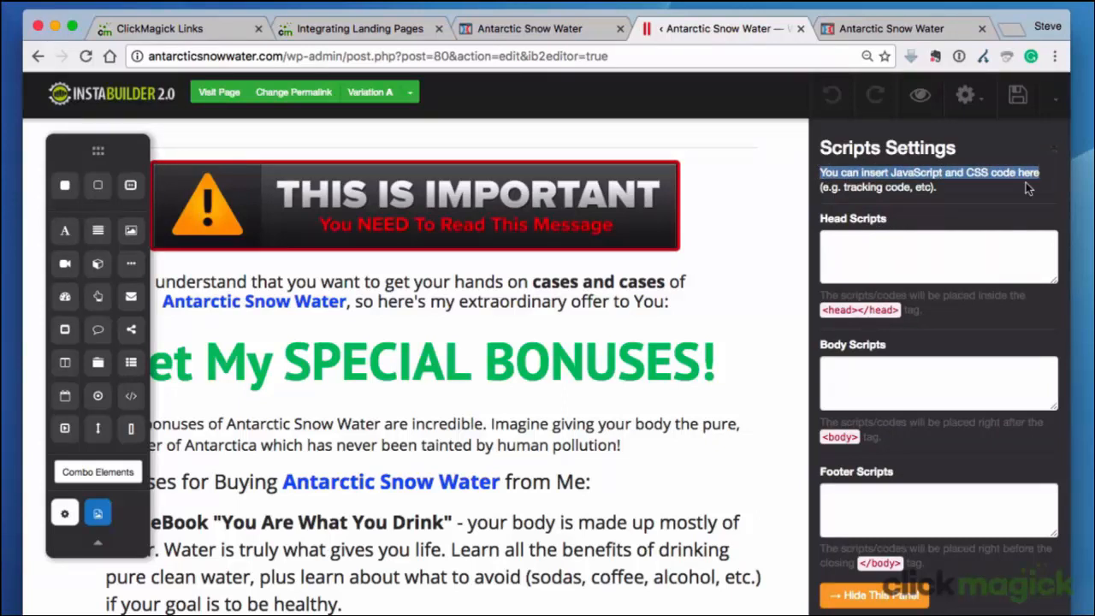
# Search Google in a new browser tab for "LeadPages javascript tracking code".
pyautogui.click(1023, 185)
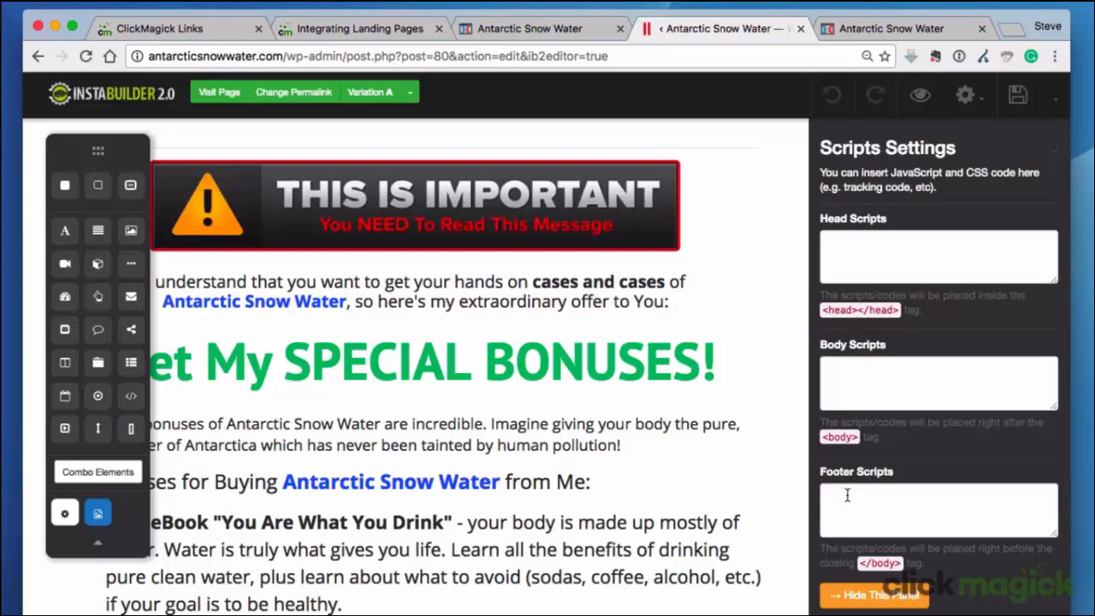
pyautogui.click(1012, 29)
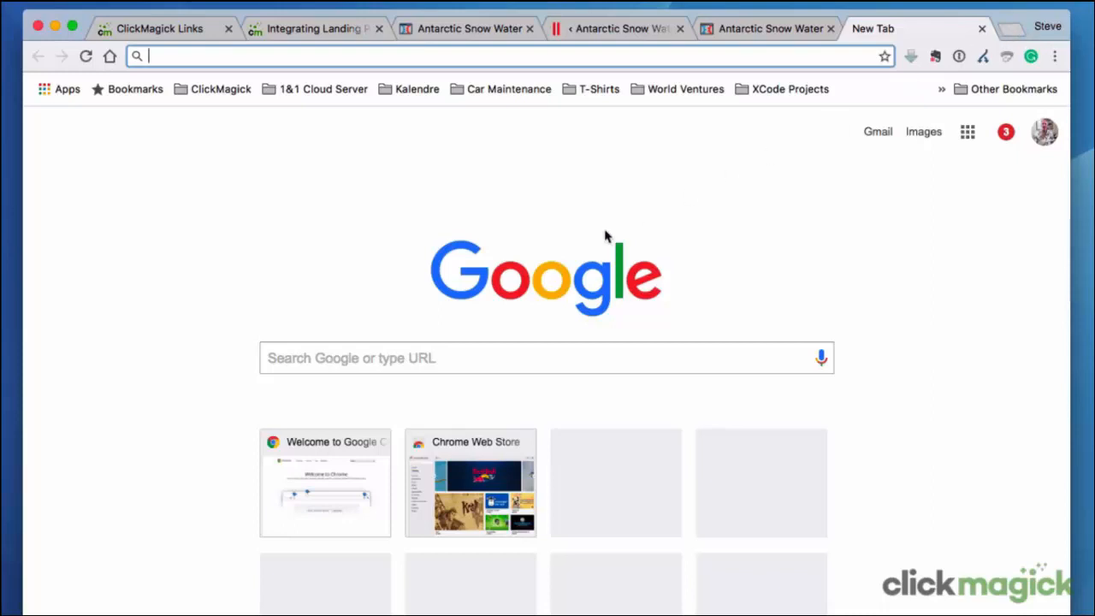
pyautogui.click(363, 358)
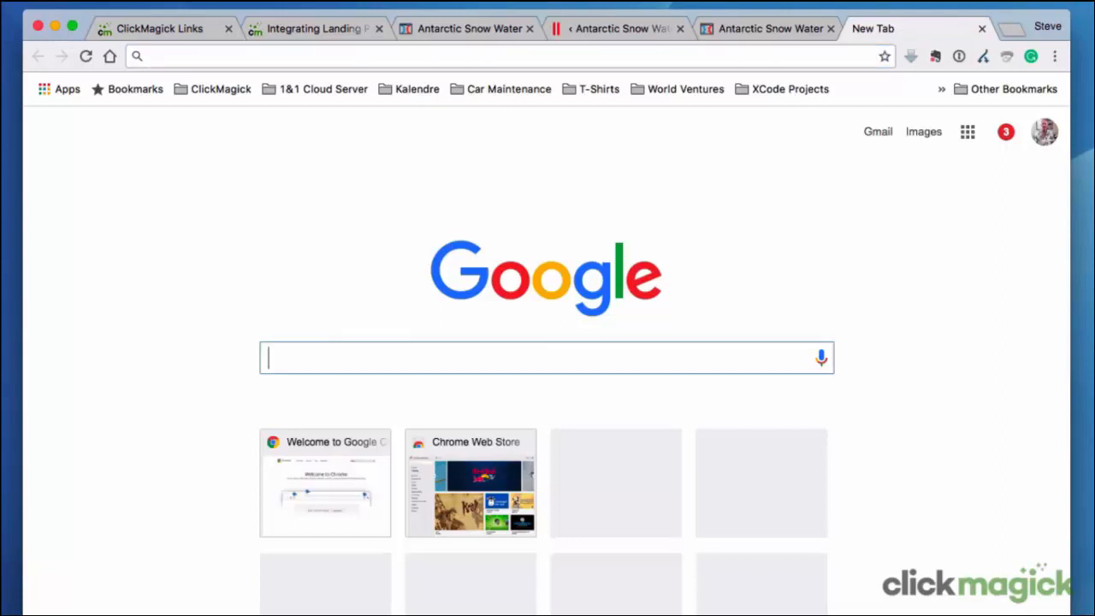
pyautogui.write('LeadPages i')
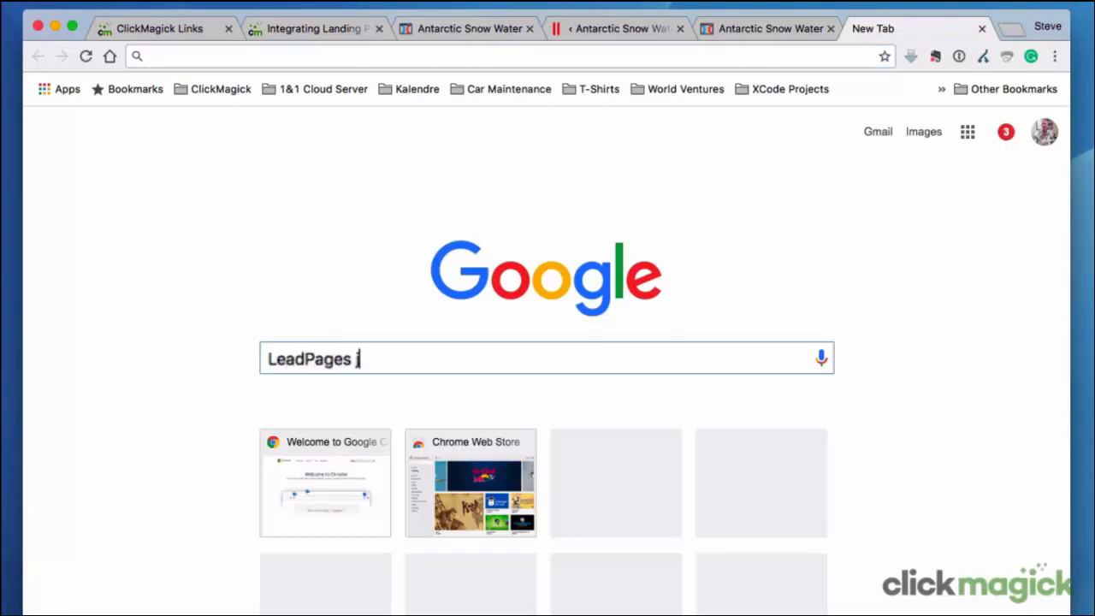
pyautogui.write('avascript tracking co')
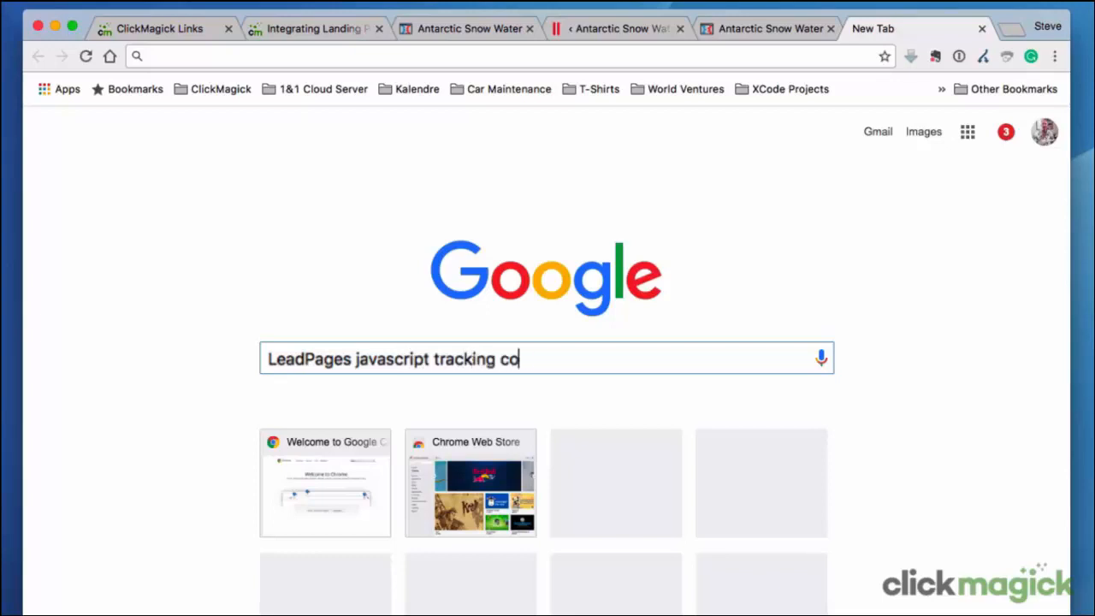
pyautogui.write('de')
pyautogui.press('Return')
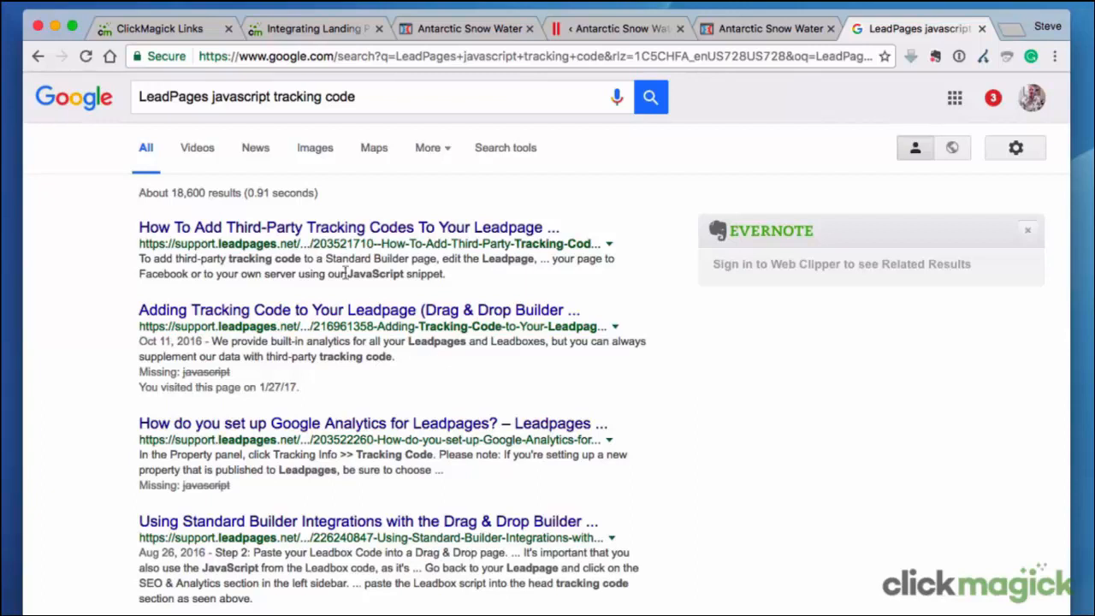
# Check the source domains of the first two results, open the "Adding Tracking Code to Your Leadpage (Drag & Drop Builder)" article and read its step-by-step guide.
pyautogui.moveTo(218, 244); pyautogui.dragTo(273, 244)
pyautogui.moveTo(219, 327); pyautogui.dragTo(288, 328)
pyautogui.click(372, 392)
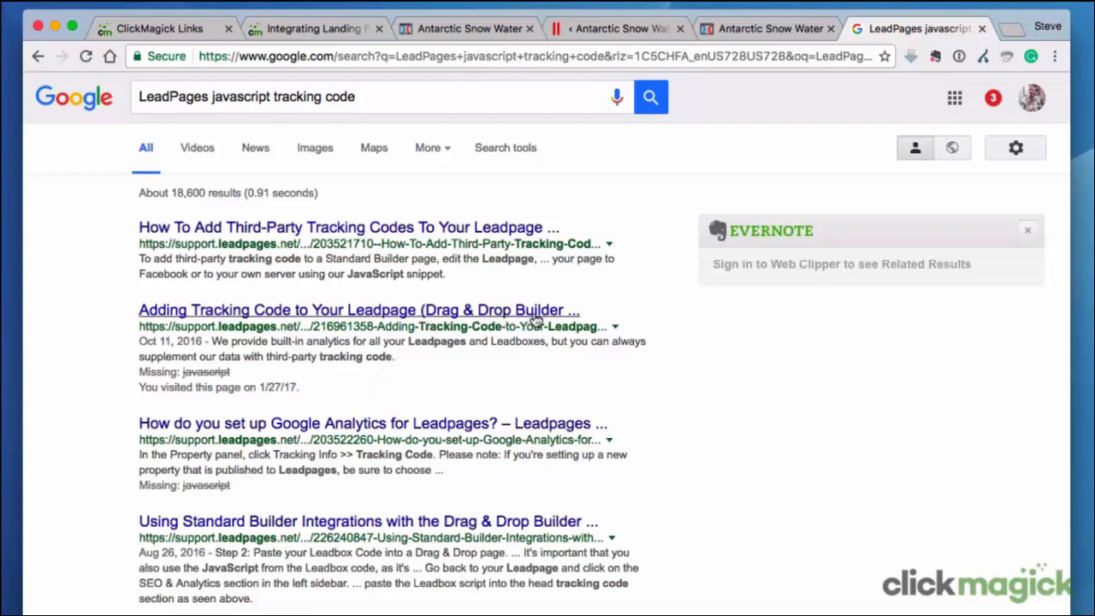
pyautogui.click(403, 318)
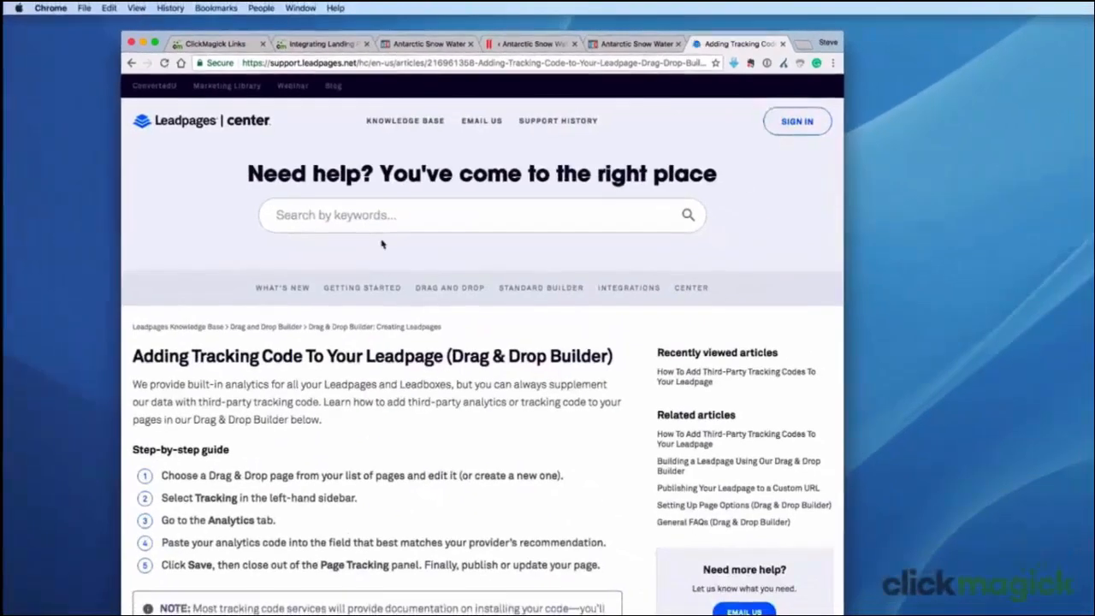
pyautogui.scroll(-3, 212, 531)
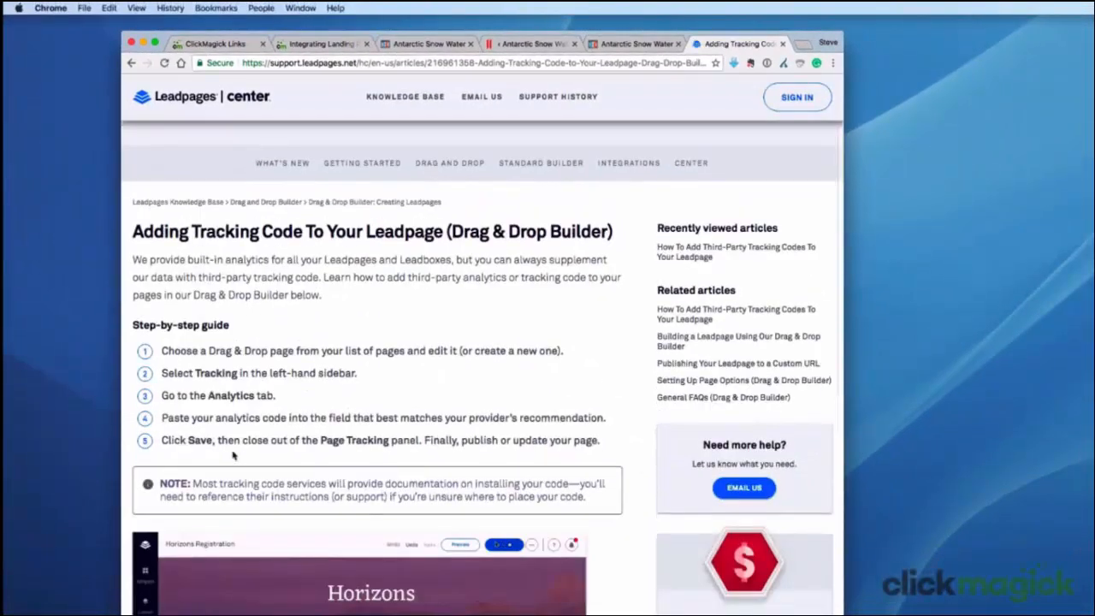
pyautogui.scroll(-5, 231, 456)
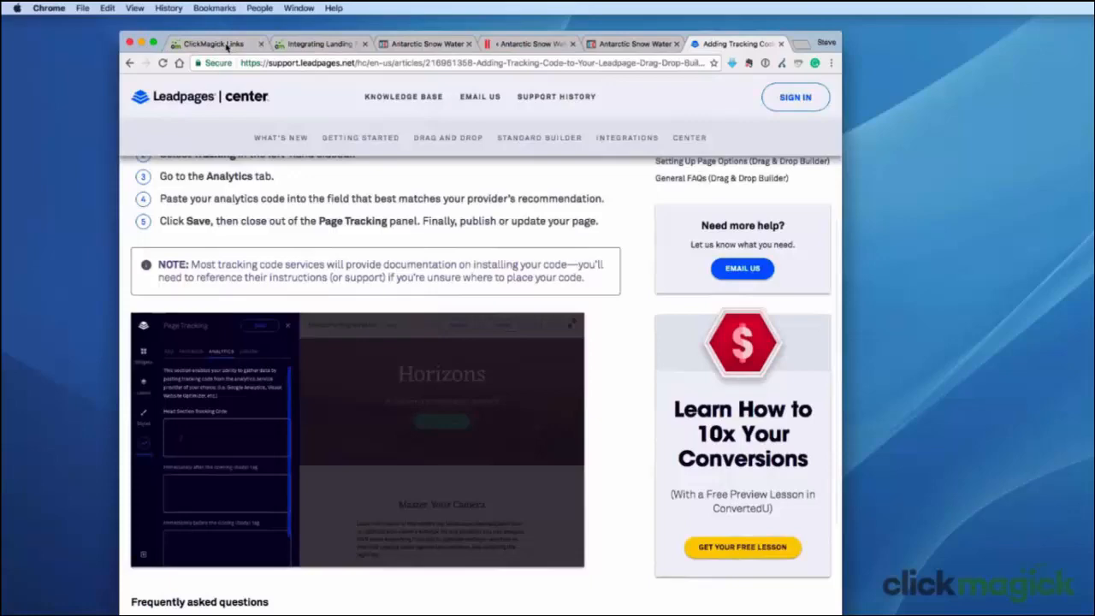
# Switch to the ClickMagick FAQ on passing data to affiliate links or an autoresponder and review Steps 1 through 4.
pyautogui.click(224, 43)
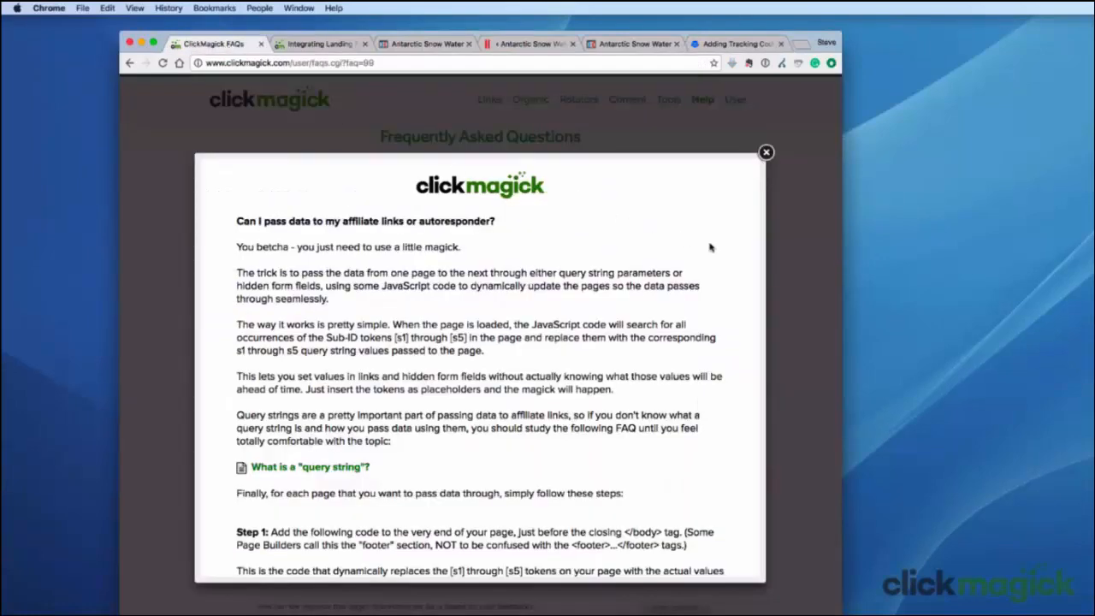
pyautogui.scroll(-10, 708, 451)
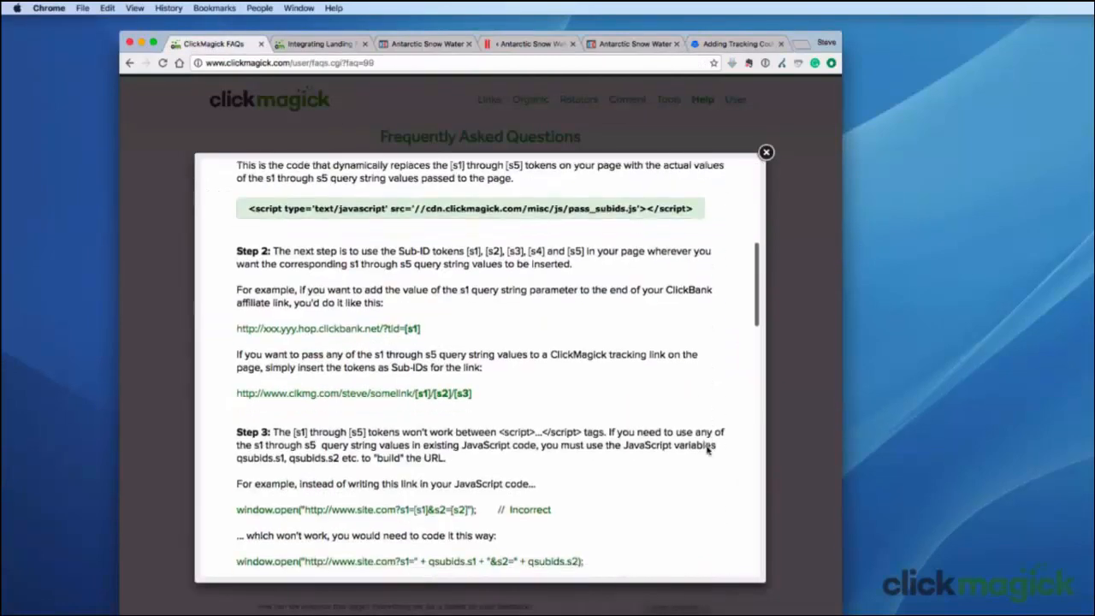
pyautogui.scroll(-6, 708, 451)
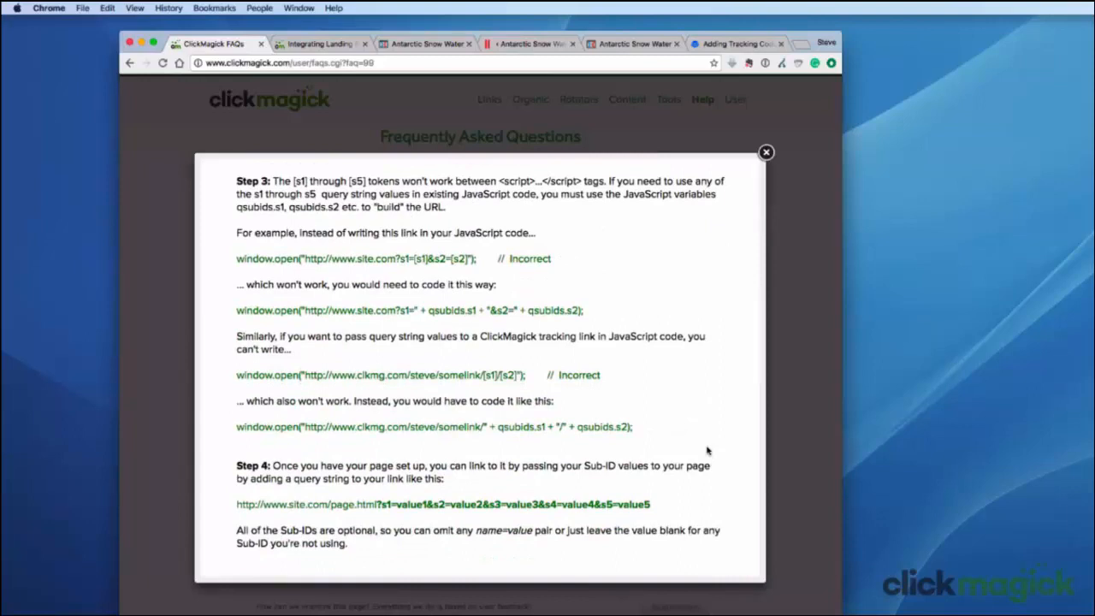